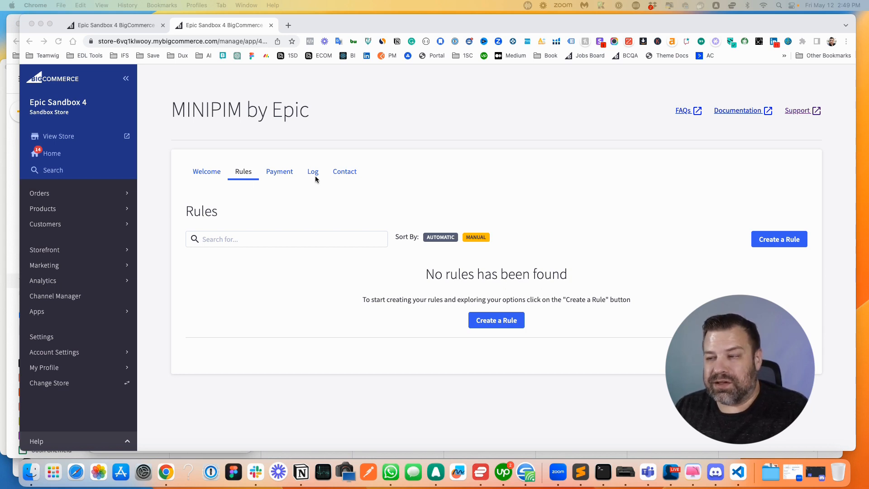
Step: Review the Replacement Mat for Waterscapes BF1250 product record, including its variations, customizations and custom fields
click(132, 29)
click(132, 30)
scroll(415, 218, up, 10)
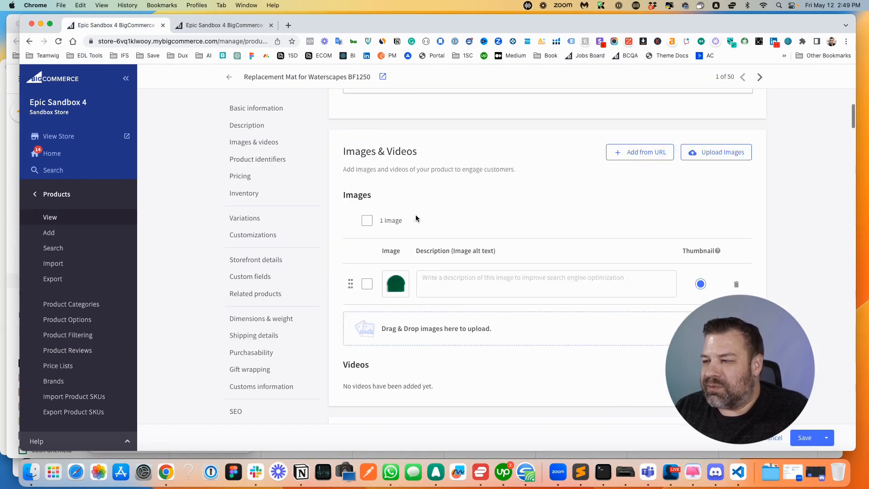
scroll(416, 215, up, 3)
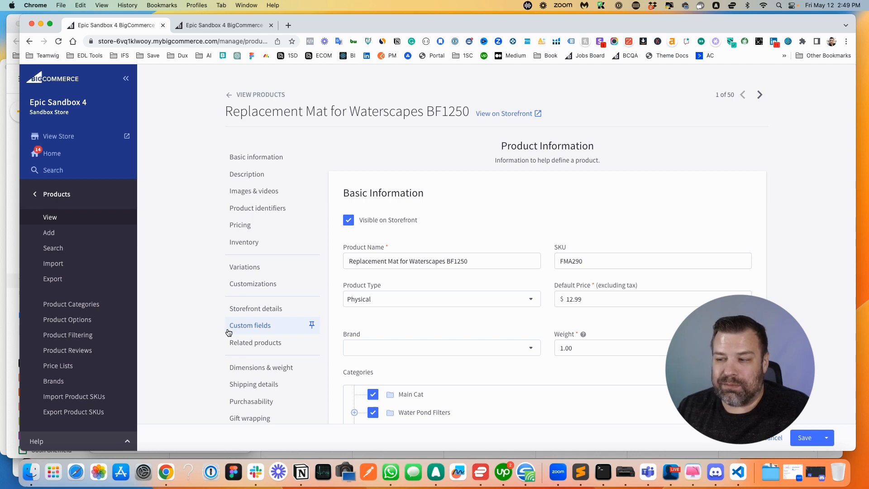
click(255, 328)
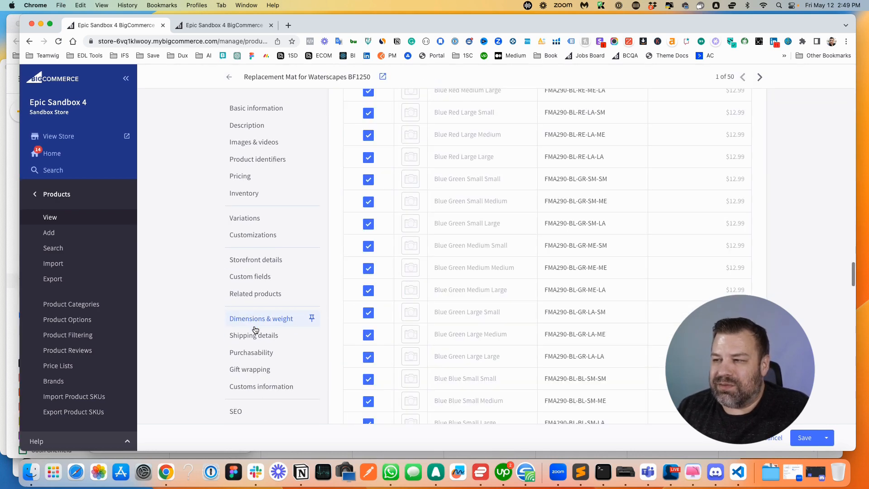
scroll(451, 348, down, 10)
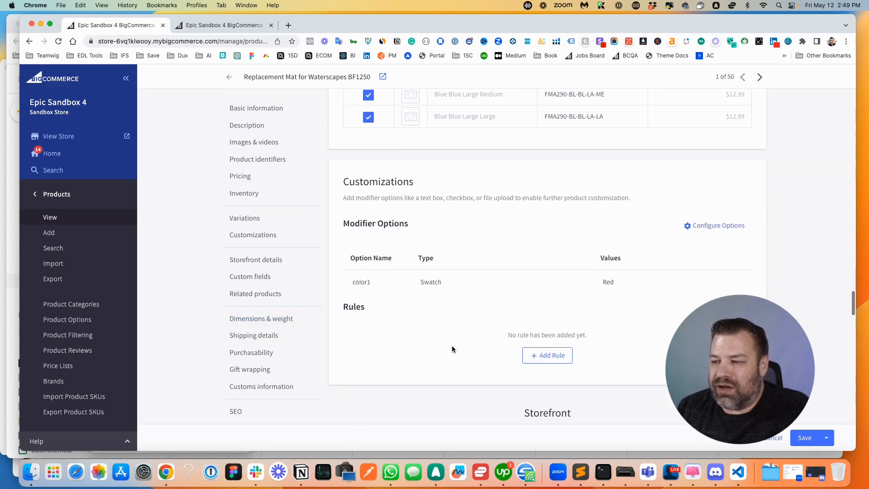
scroll(448, 346, up, 10)
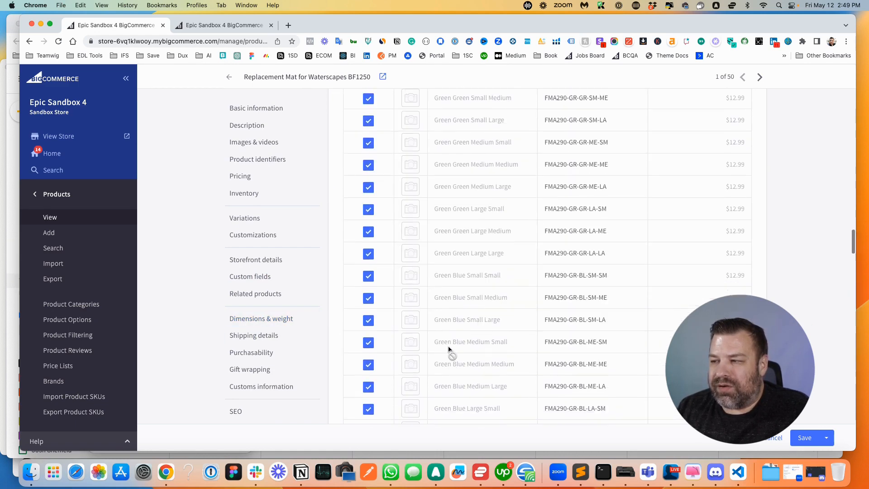
scroll(448, 347, up, 10)
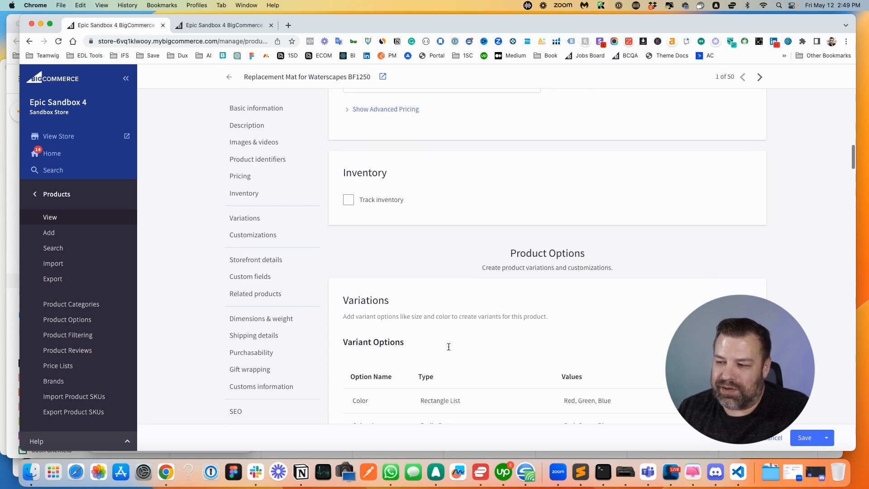
scroll(448, 347, down, 5)
click(257, 276)
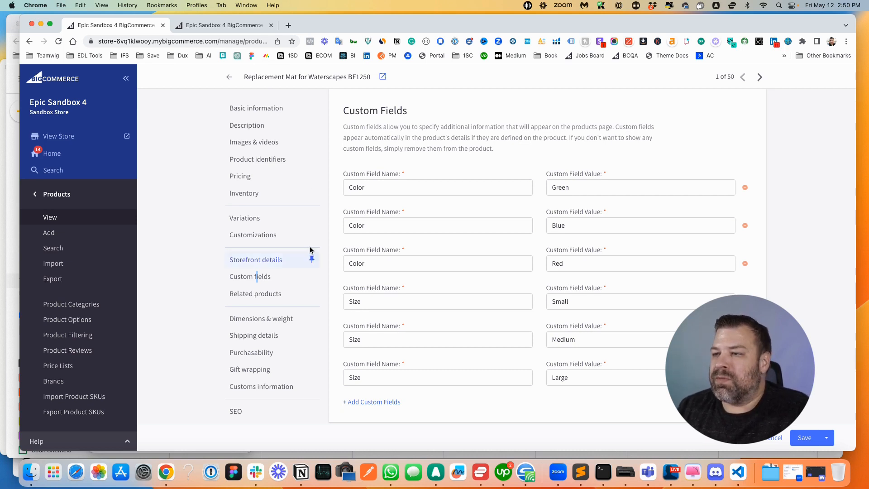
Step: Start a new rule in MINIPIM by Epic and review the available trigger conditions
click(219, 26)
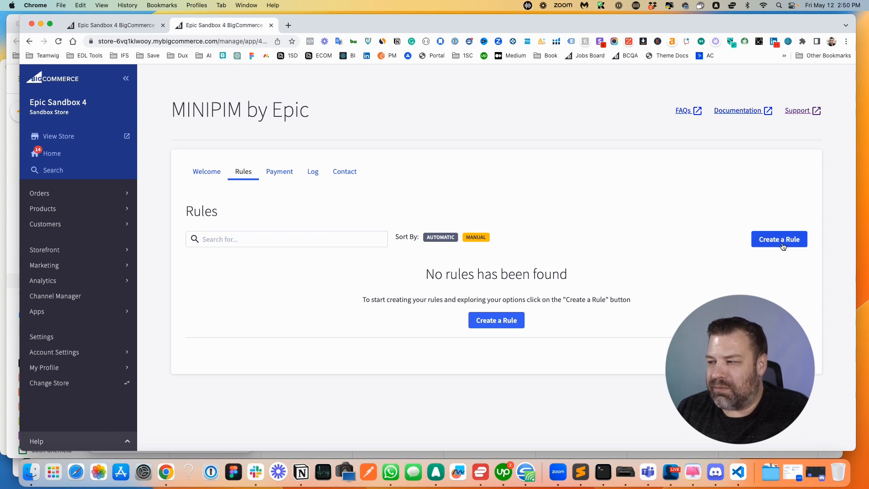
click(497, 322)
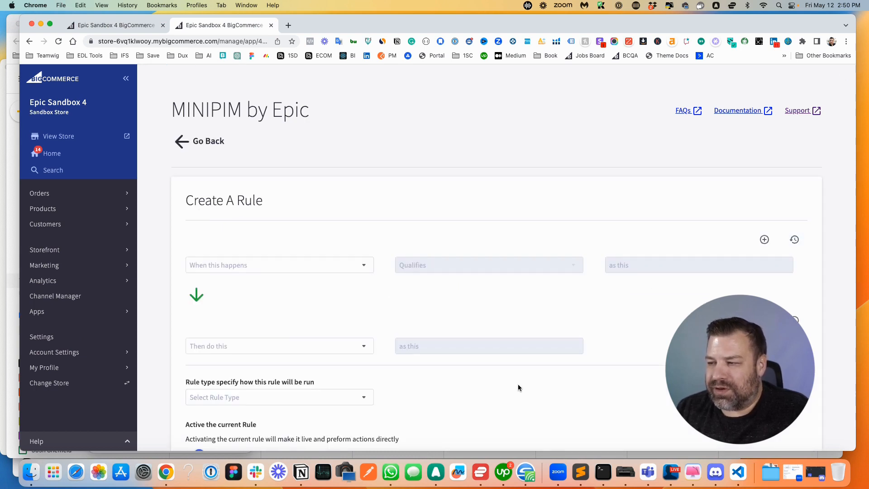
click(218, 267)
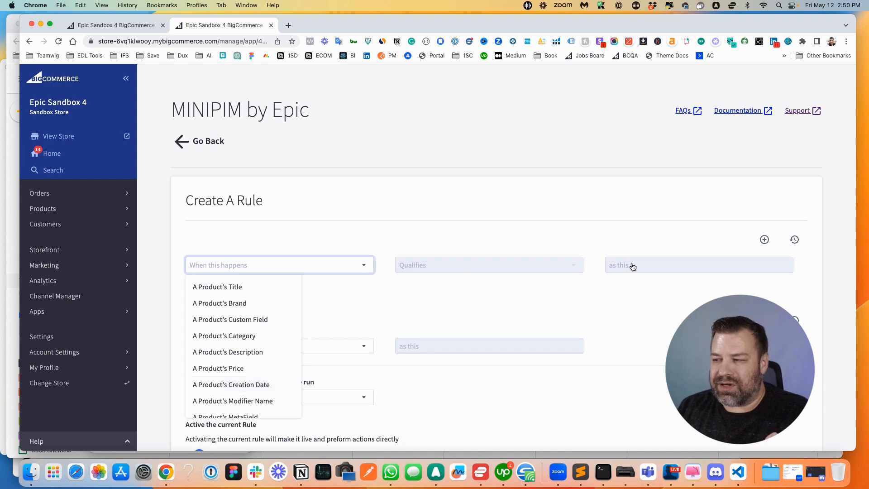
click(501, 281)
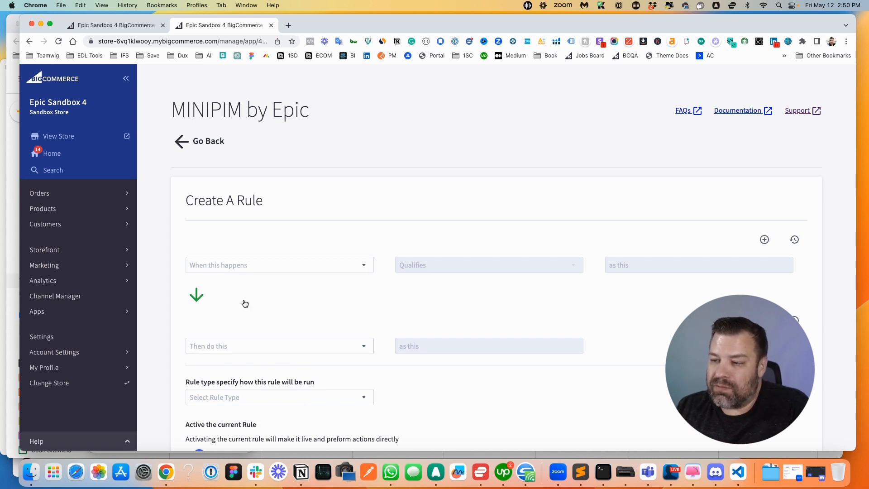
Step: Set the rule's condition to A Product's Title, Contains, with the value Replacement
click(219, 262)
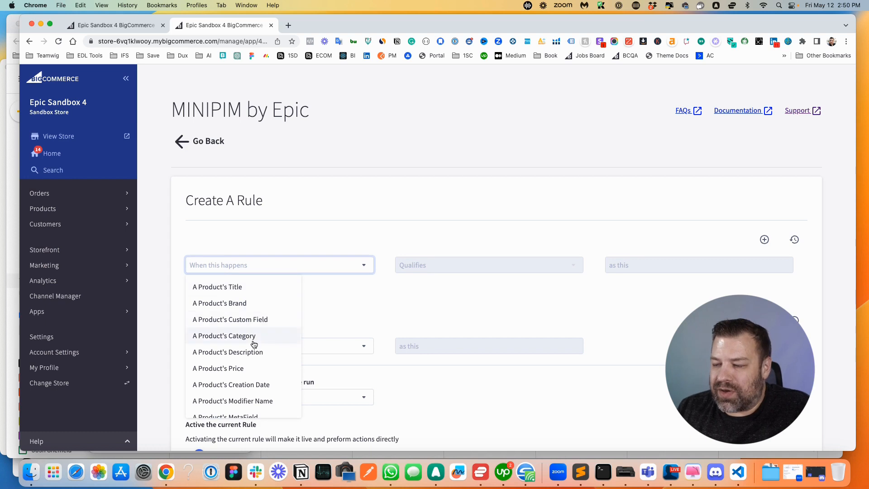
scroll(254, 344, down, 1)
scroll(254, 336, up, 1)
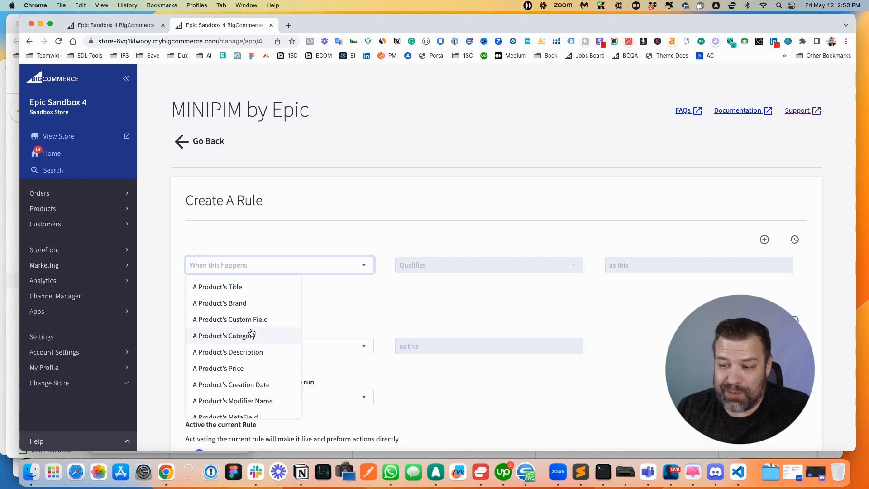
scroll(250, 340, down, 2)
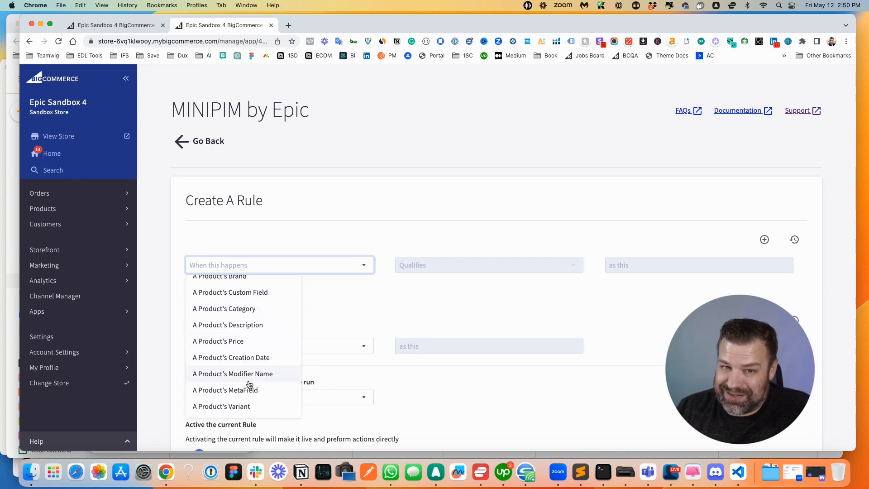
scroll(234, 326, up, 2)
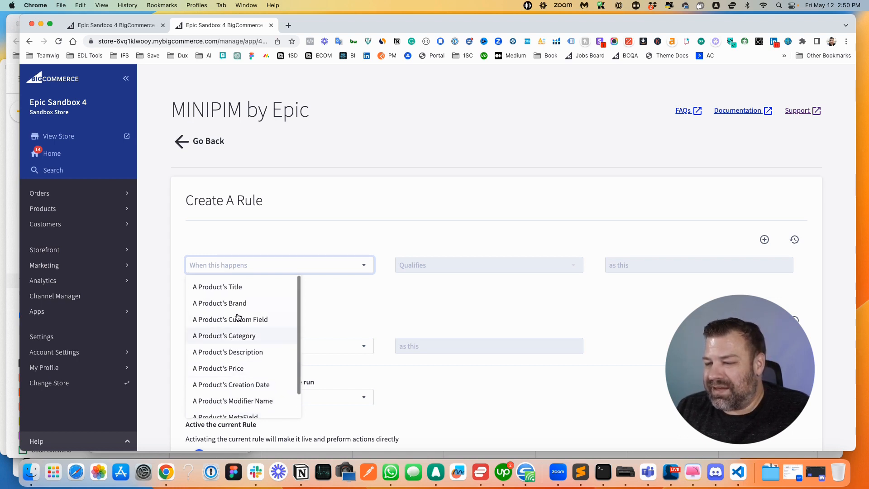
click(233, 286)
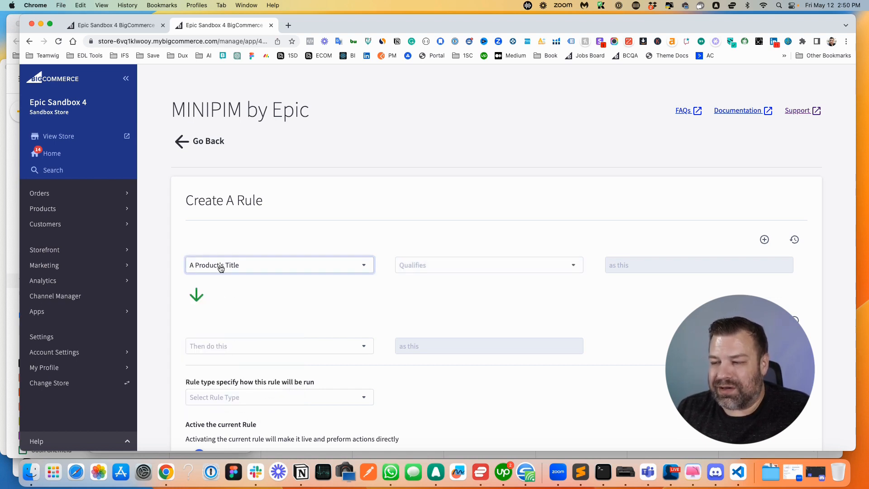
click(421, 265)
click(423, 287)
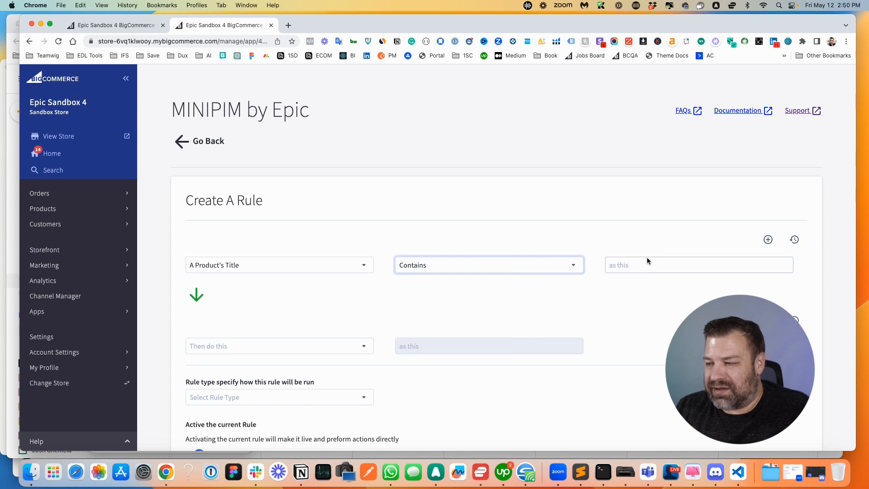
click(647, 262)
click(648, 266)
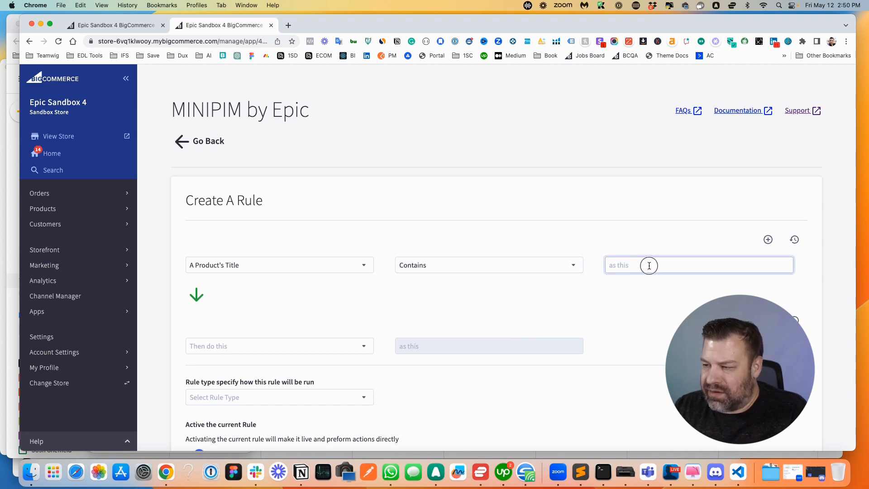
text(Replacement)
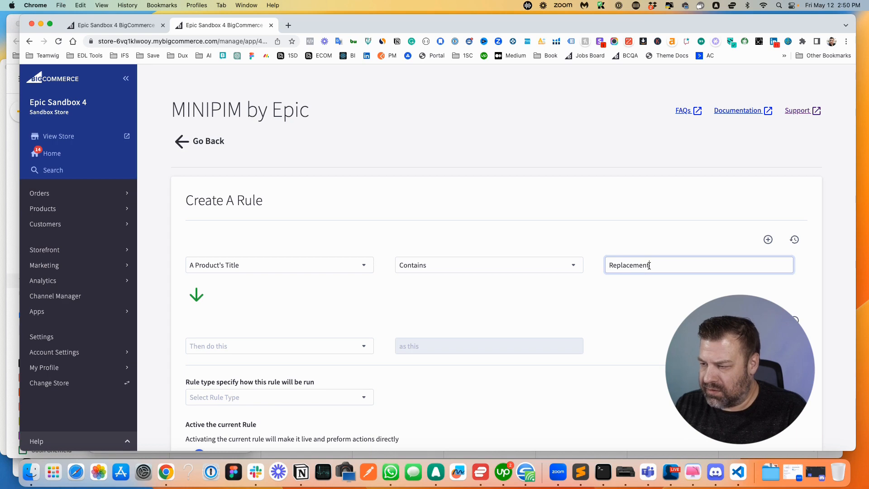
Step: Copy the word Replacement from the product's name and paste it over the rule's condition value
click(119, 26)
scroll(333, 168, up, 15)
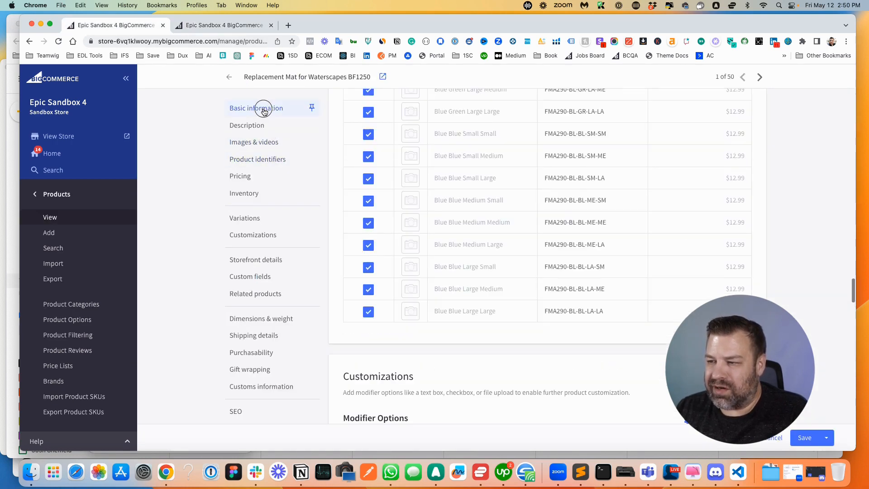
scroll(380, 180, up, 15)
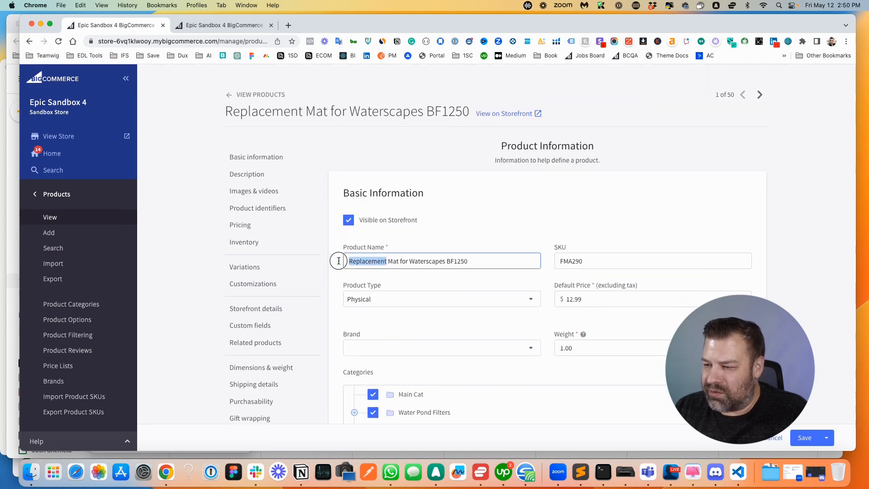
drag(386, 261, 339, 261)
key(super+c)
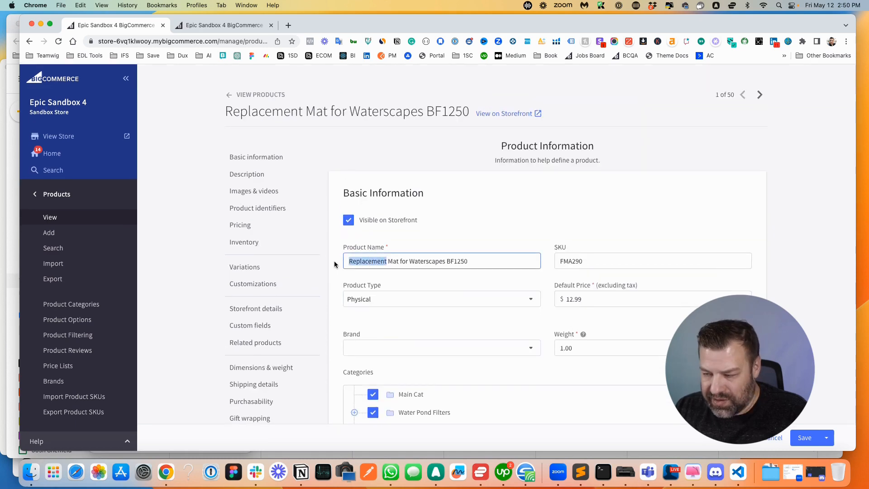
click(206, 25)
click(687, 240)
drag(681, 266, 531, 271)
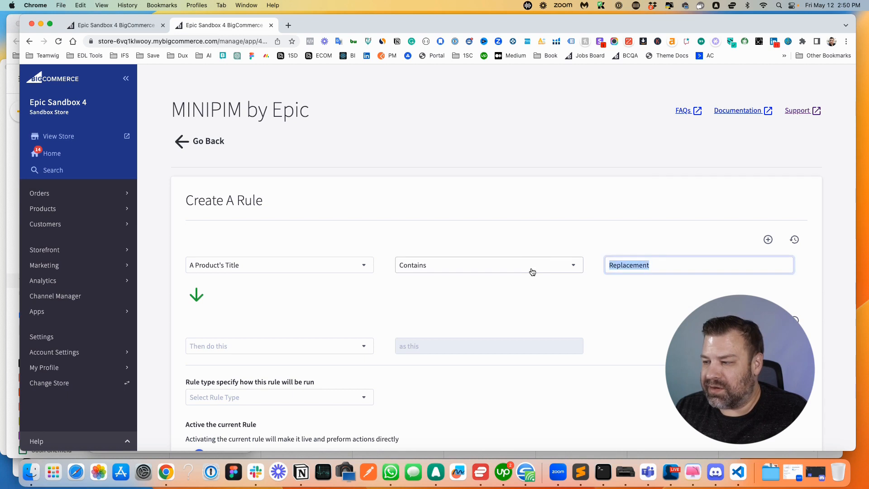
key(super+v)
Step: Choose Set custom field (if not present) as the rule's outcome
click(235, 350)
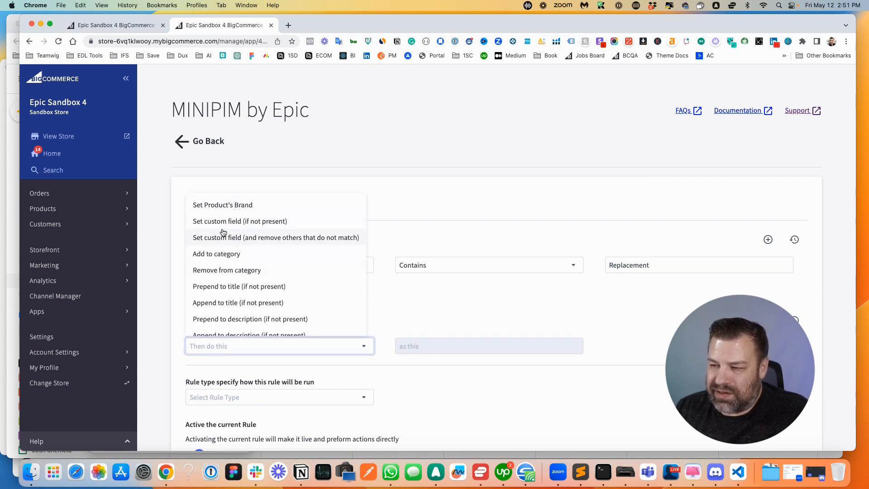
click(234, 221)
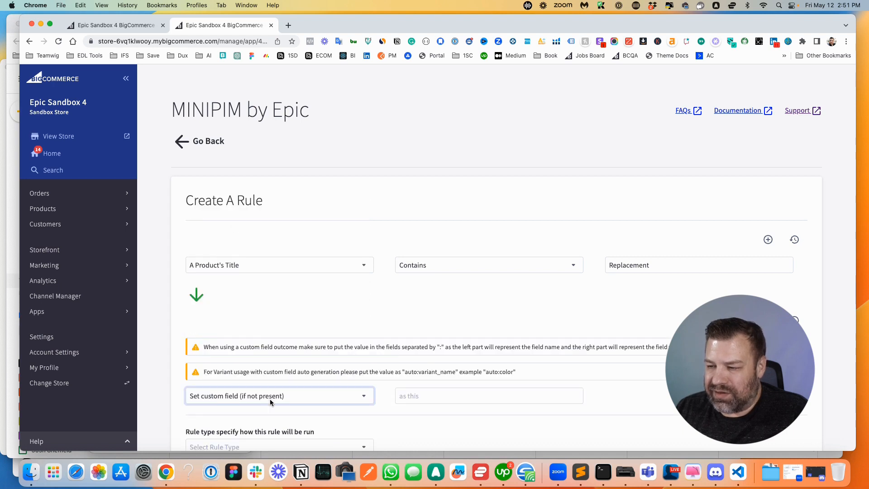
scroll(206, 347, down, 5)
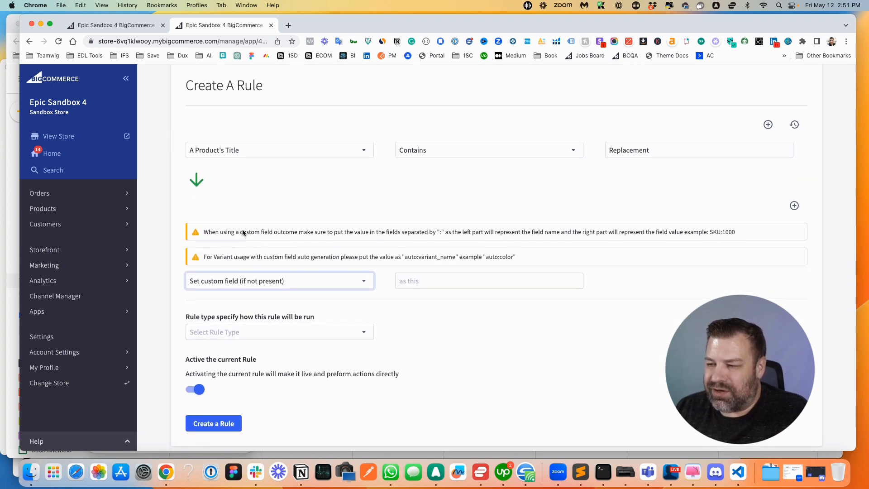
Step: Read the custom field formatting notes and enter Product Type:Replacement as the outcome's value
drag(240, 232, 273, 232)
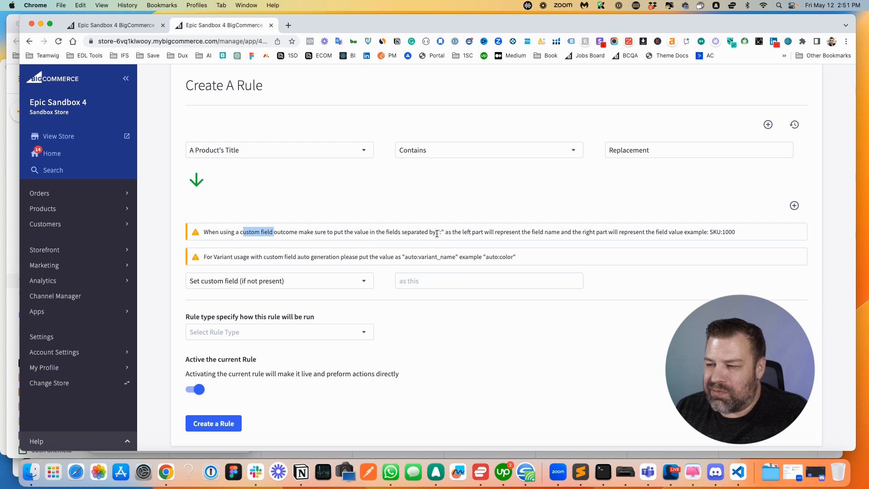
drag(436, 232, 442, 232)
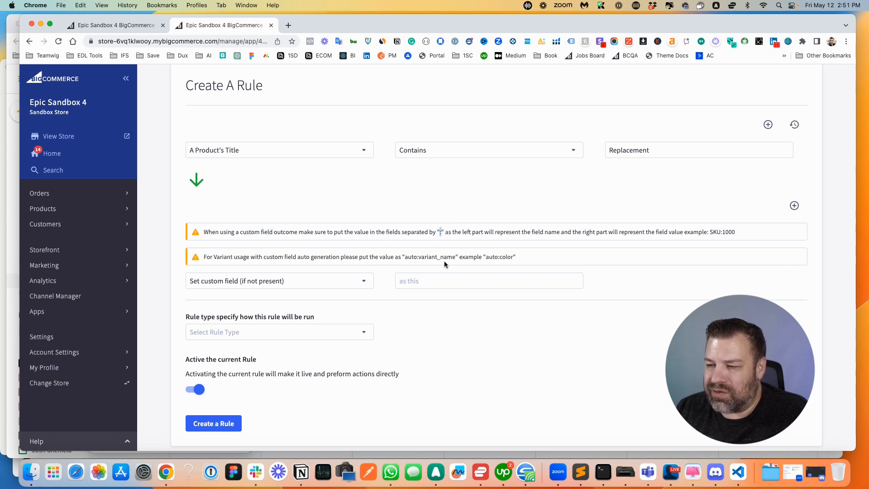
click(232, 258)
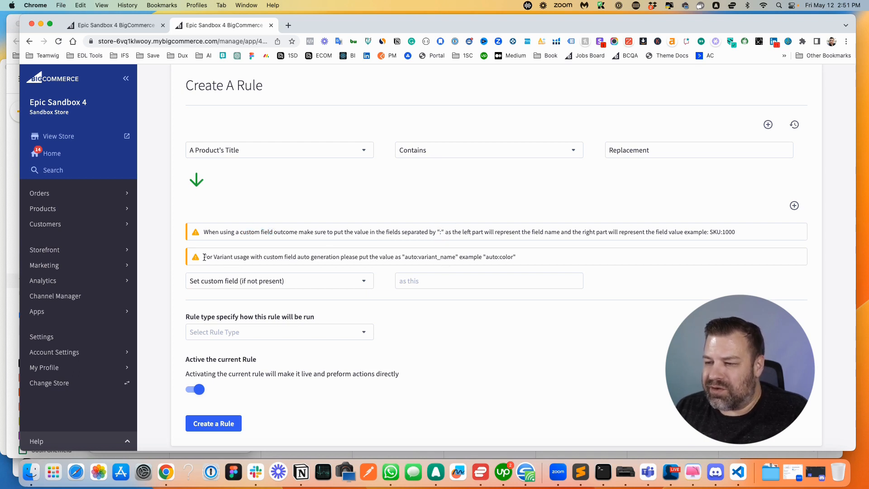
drag(204, 257, 550, 257)
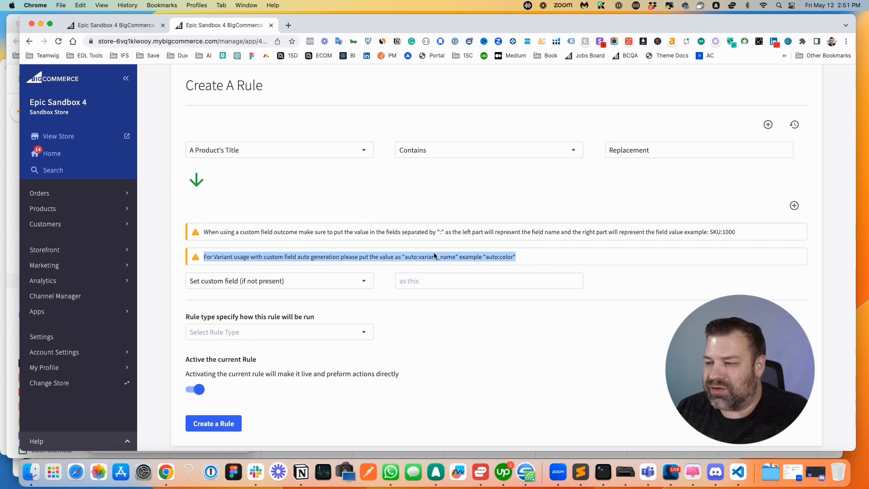
drag(445, 232, 202, 233)
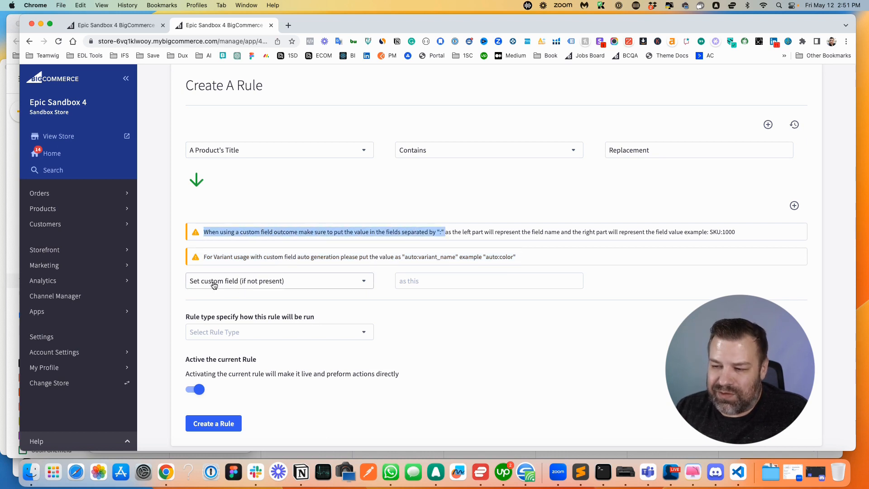
click(425, 281)
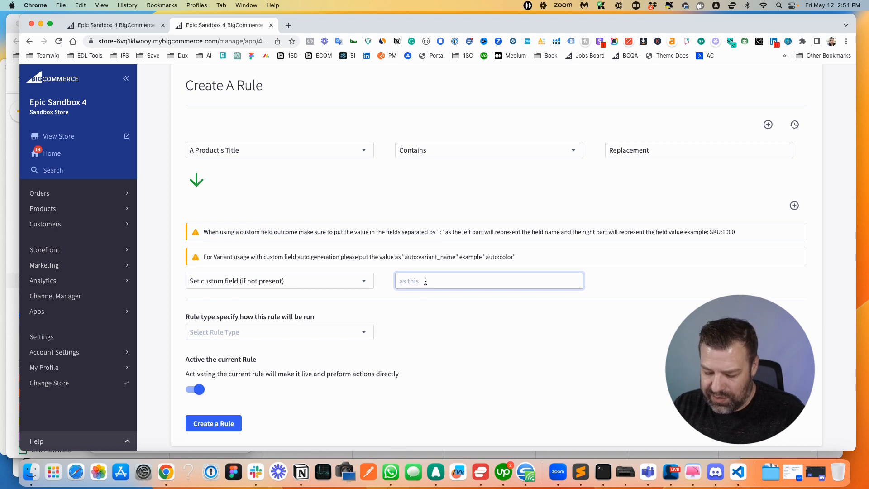
text(Product Type:)
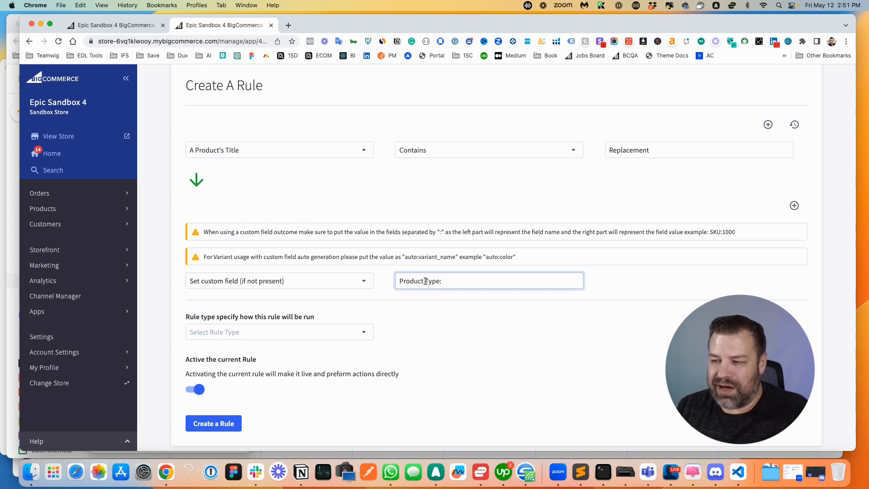
text(Replacement)
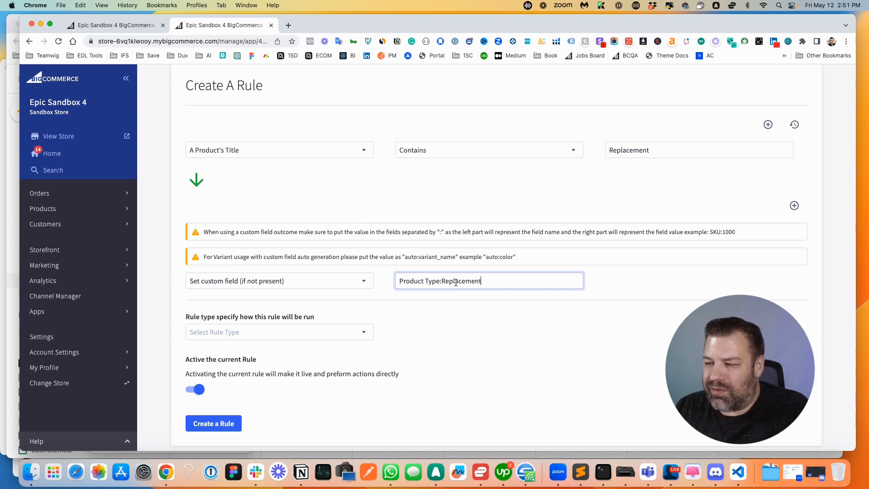
drag(440, 281, 399, 281)
drag(483, 281, 442, 281)
scroll(411, 317, down, 2)
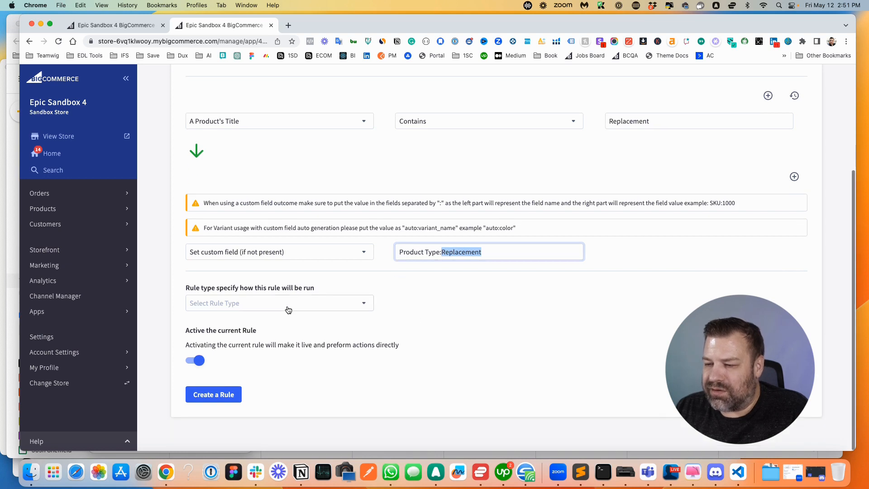
Step: Set the rule type to manual and create the rule
click(226, 306)
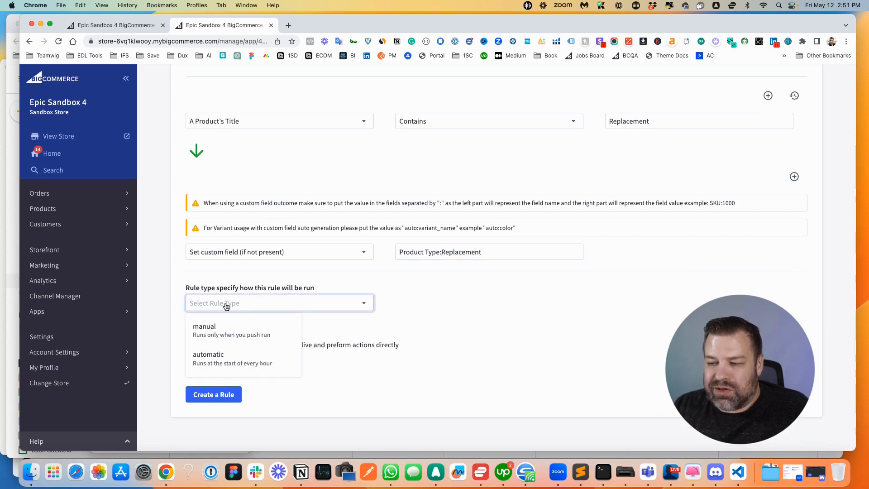
click(215, 328)
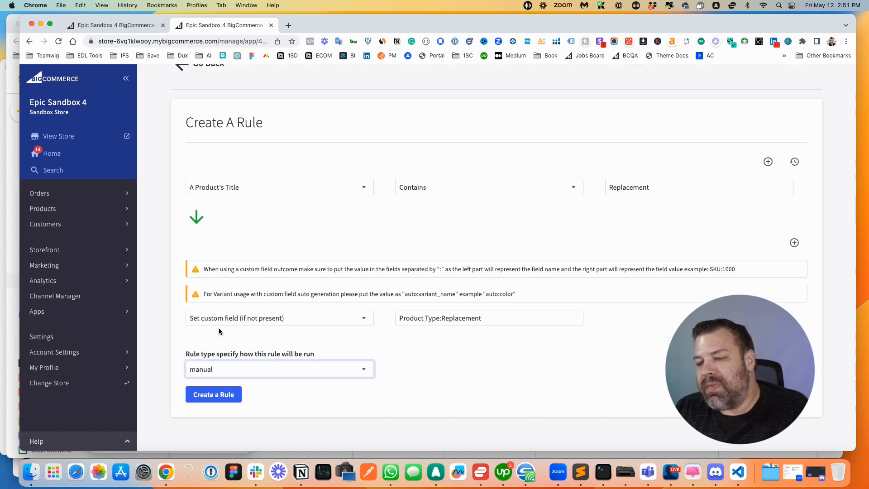
click(212, 398)
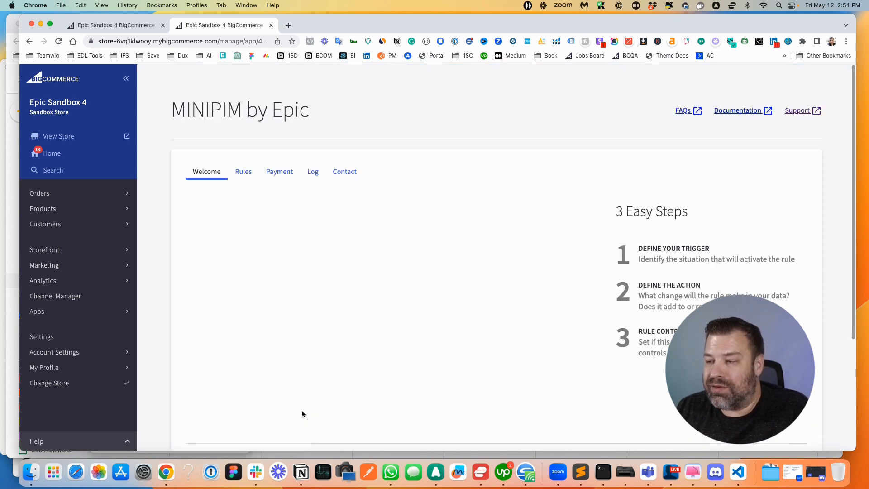
Step: Run the Replacement title rule from the list of rules
click(238, 177)
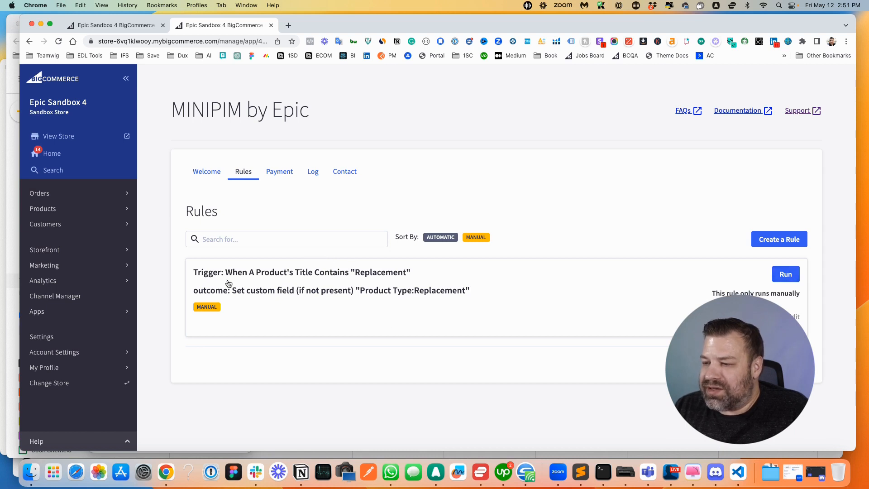
click(788, 275)
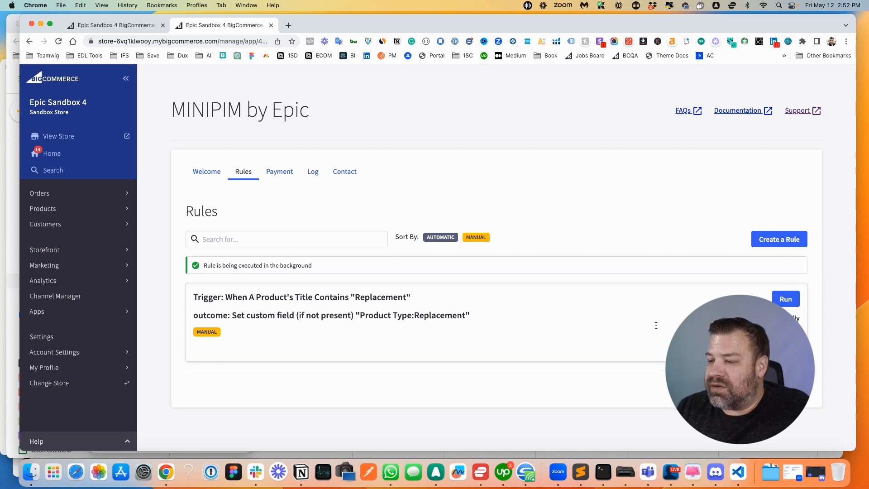
Step: Check the rule's own log and the overall rule log for added custom fields, and return to the rules list
scroll(638, 320, down, 1)
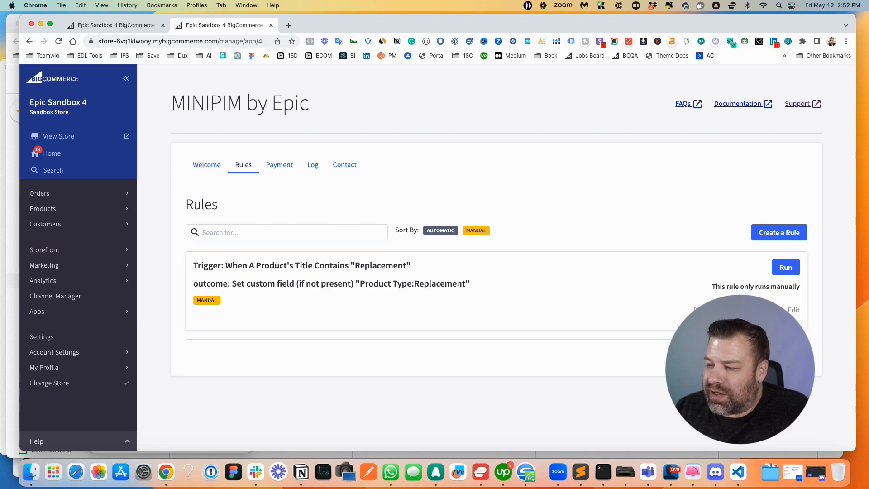
click(749, 310)
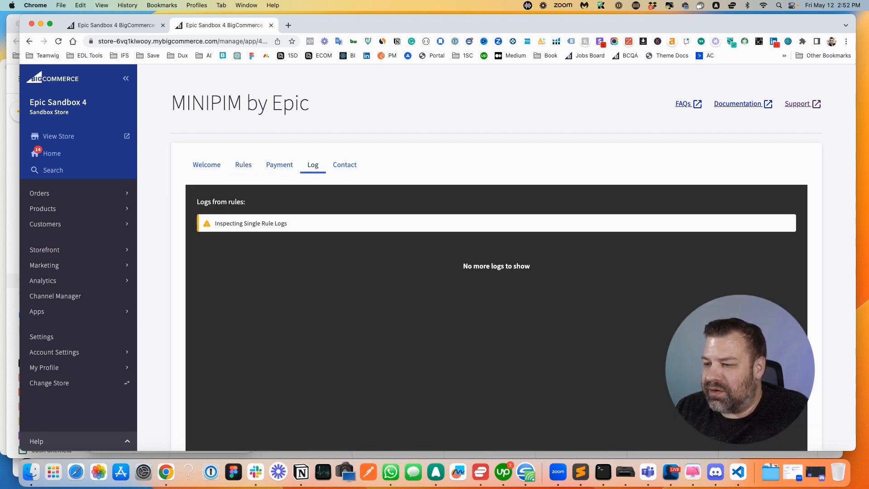
click(243, 166)
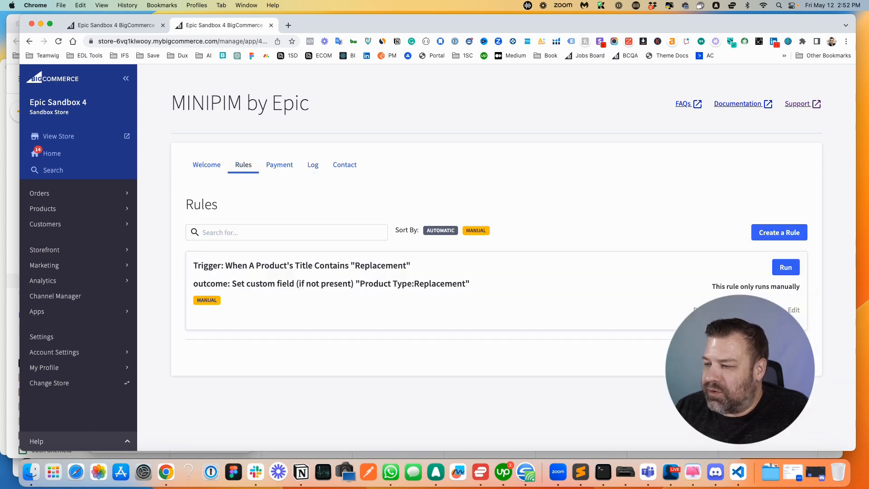
click(312, 165)
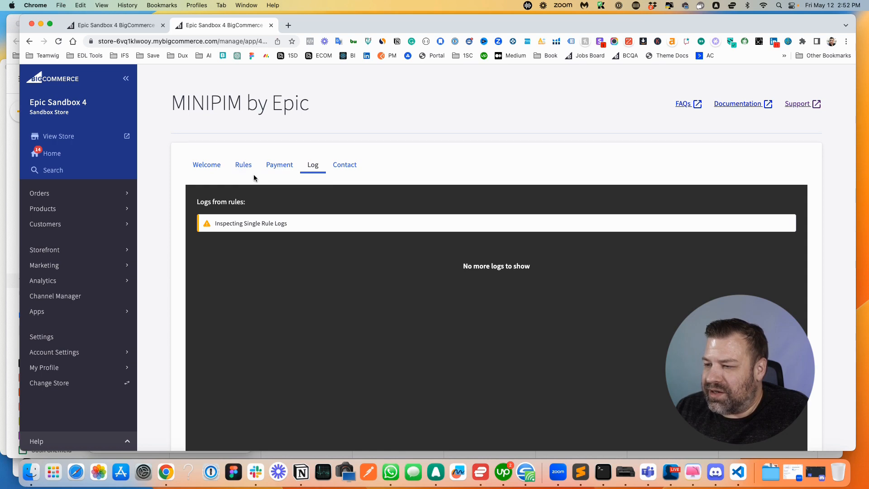
click(244, 165)
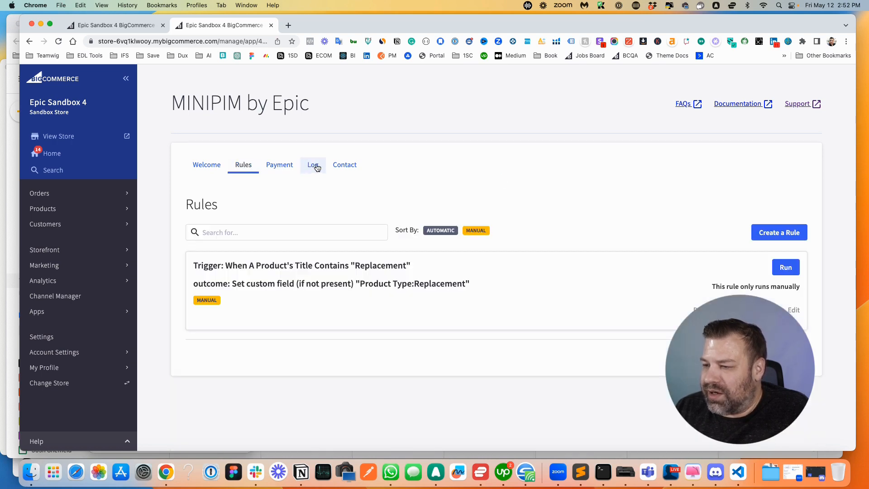
click(312, 166)
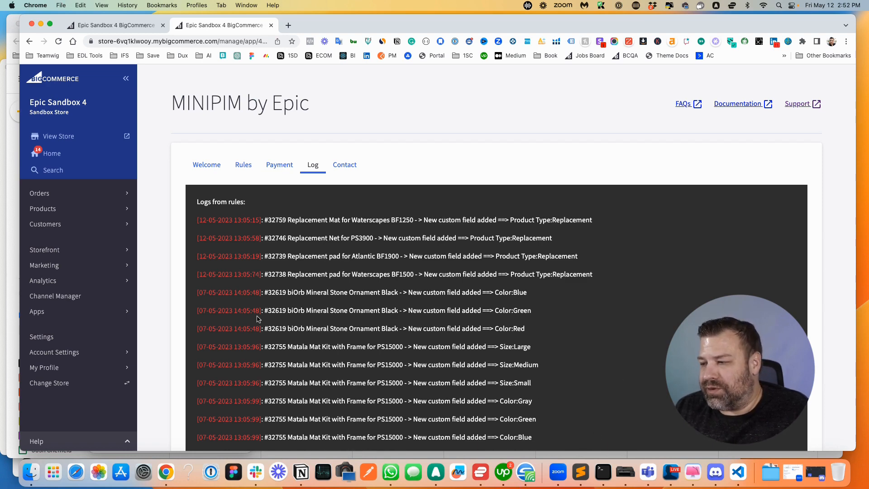
click(240, 165)
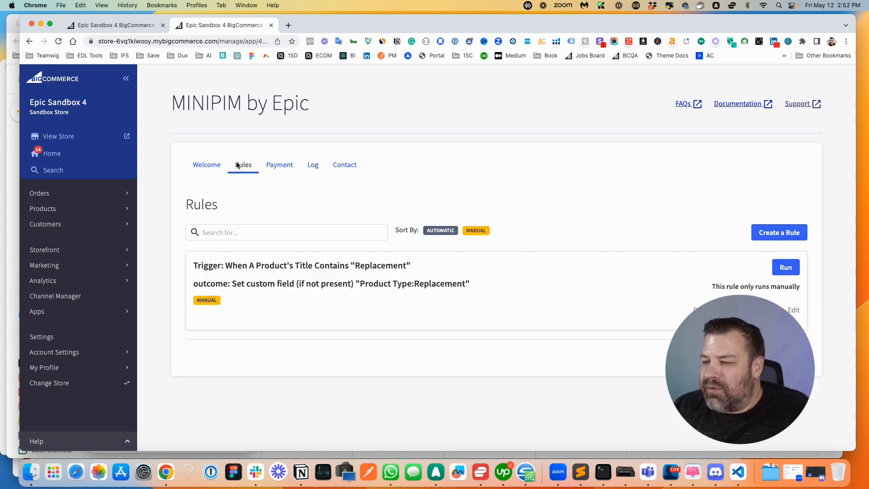
Step: Reload the Replacement Mat for Waterscapes BF1250 product page and check its custom fields for the Product Type entry
click(116, 28)
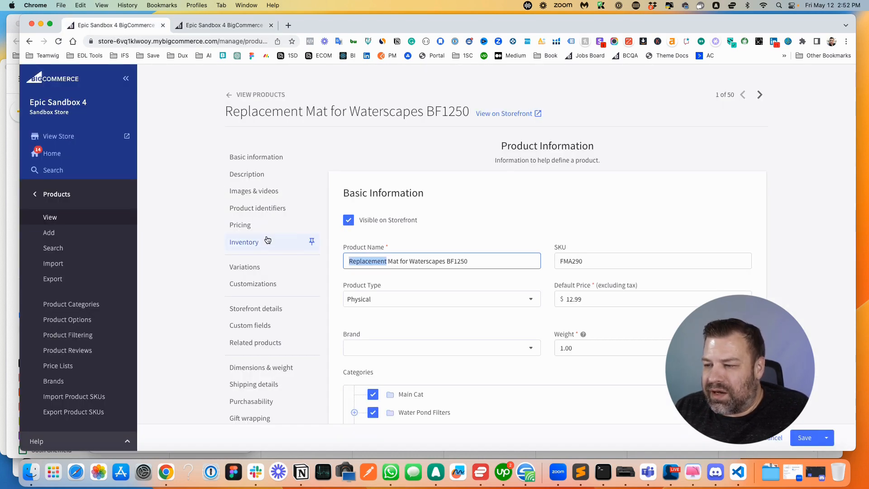
click(59, 41)
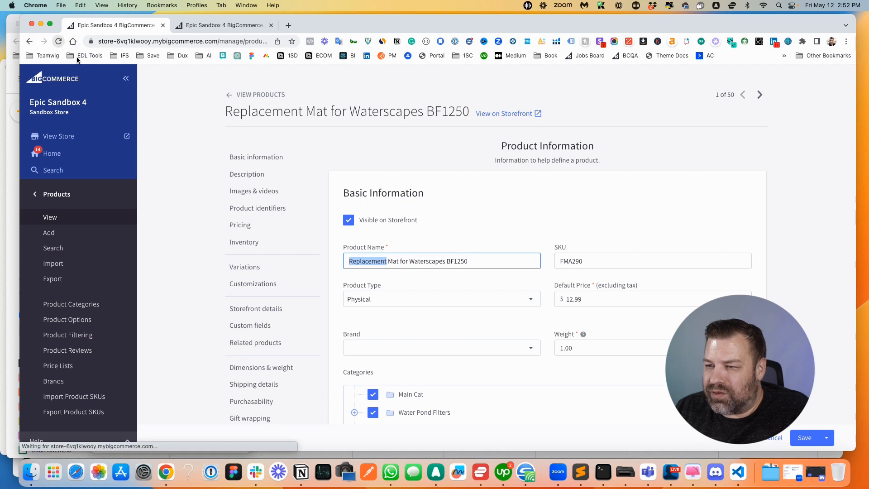
click(461, 179)
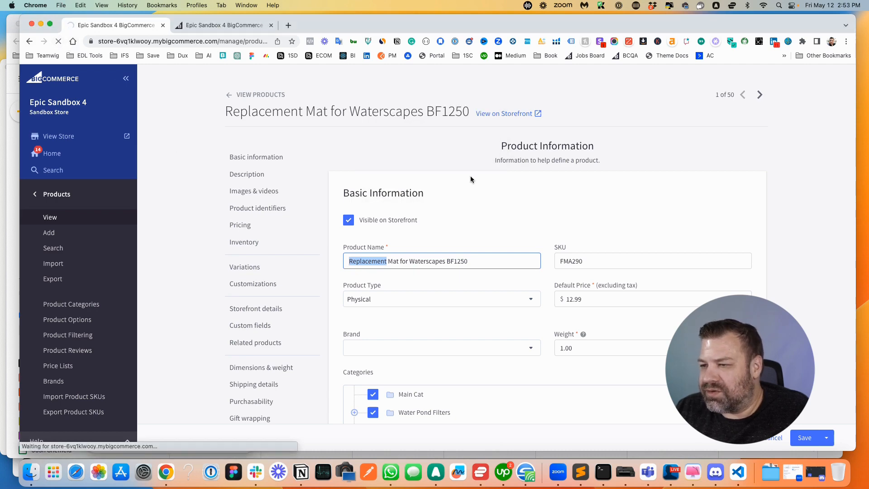
scroll(302, 360, down, 15)
scroll(302, 360, down, 10)
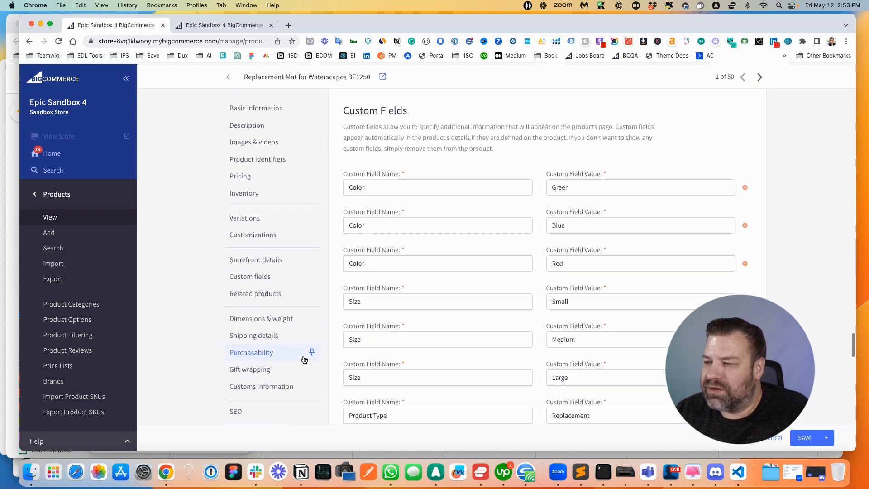
scroll(358, 371, down, 1)
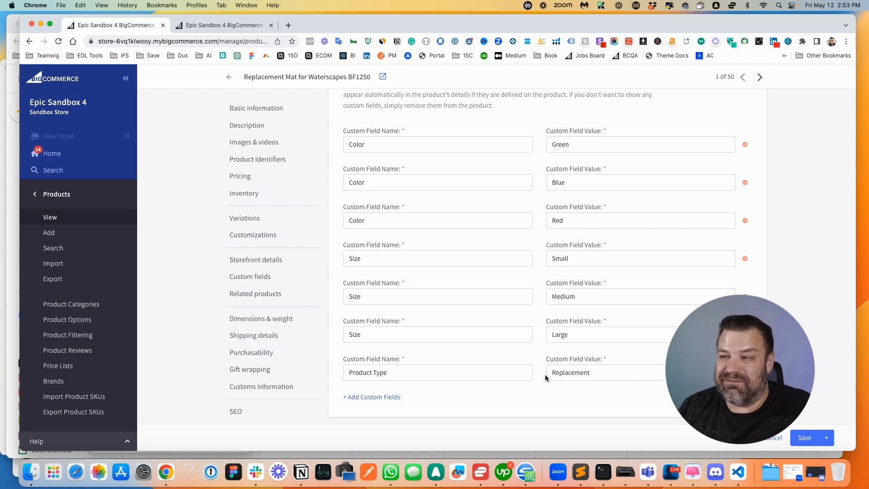
Step: Start a new rule in MINIPIM and review the available trigger conditions without choosing one
click(226, 26)
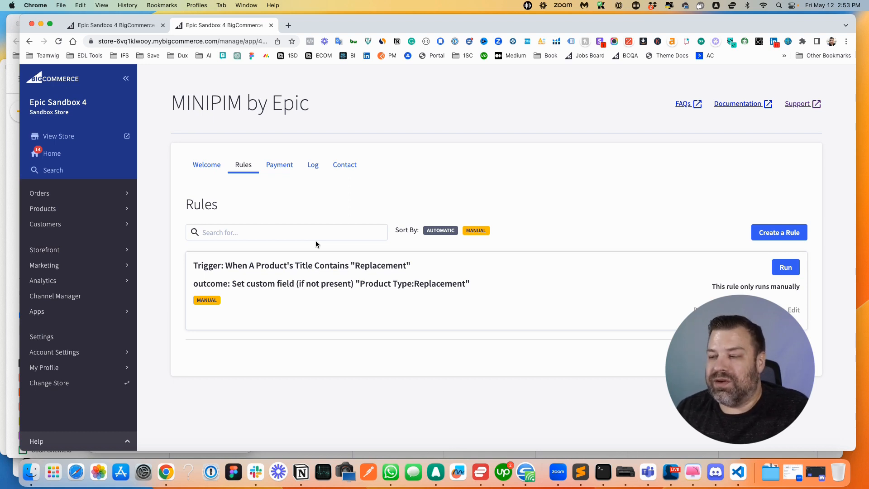
click(778, 232)
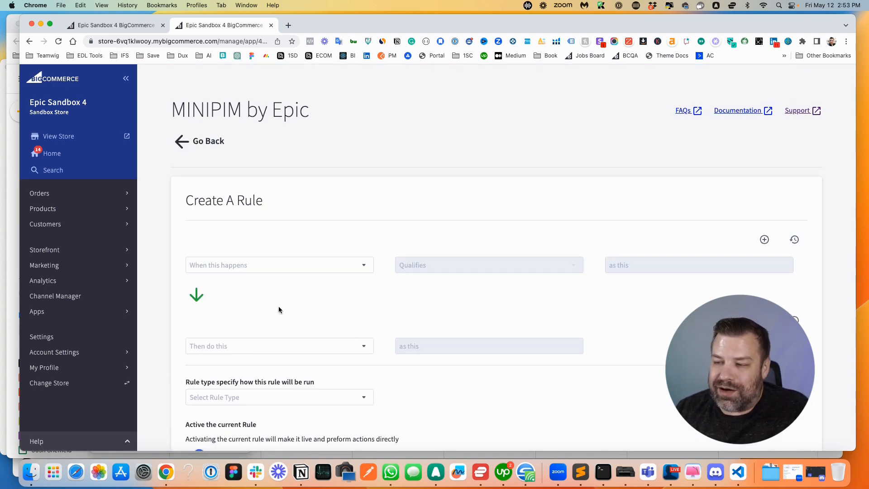
click(244, 268)
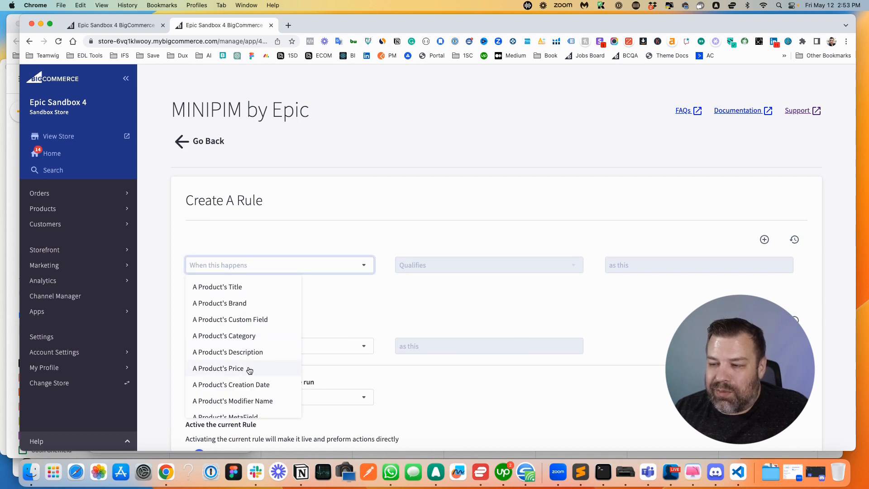
scroll(240, 400, down, 2)
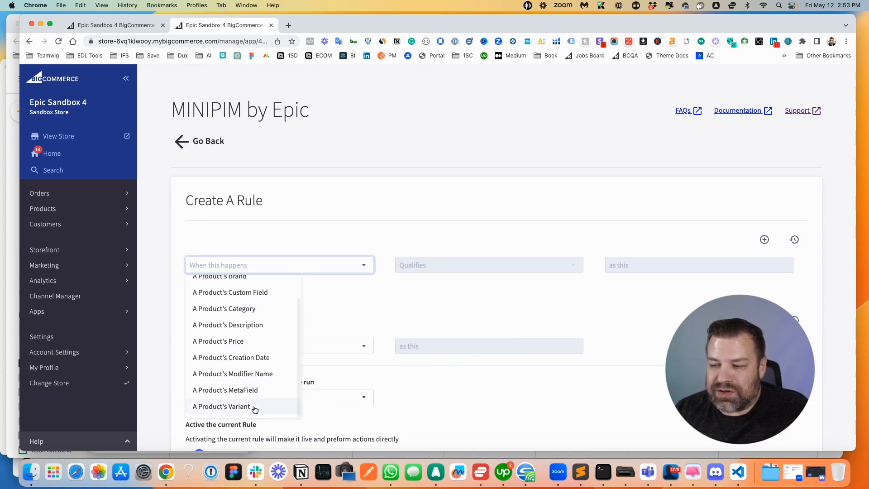
scroll(255, 401, up, 2)
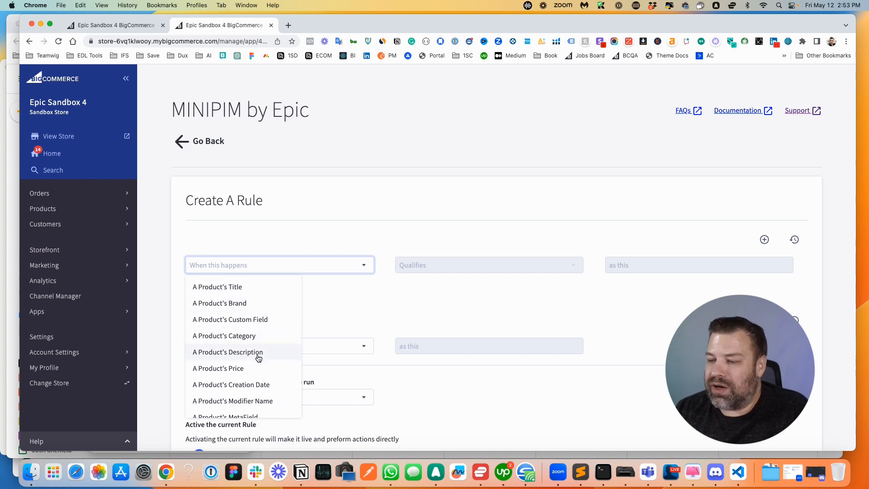
scroll(258, 362, down, 2)
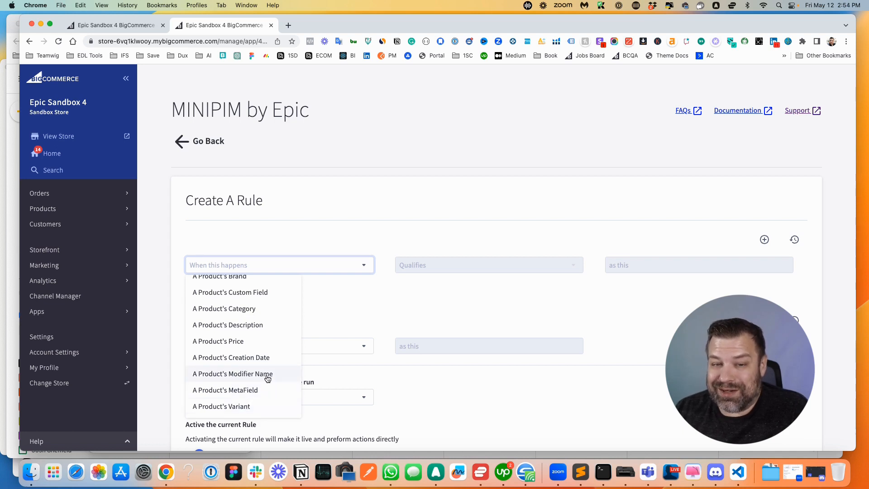
click(370, 296)
Step: Review the outcome actions available for the new rule without choosing one
click(324, 352)
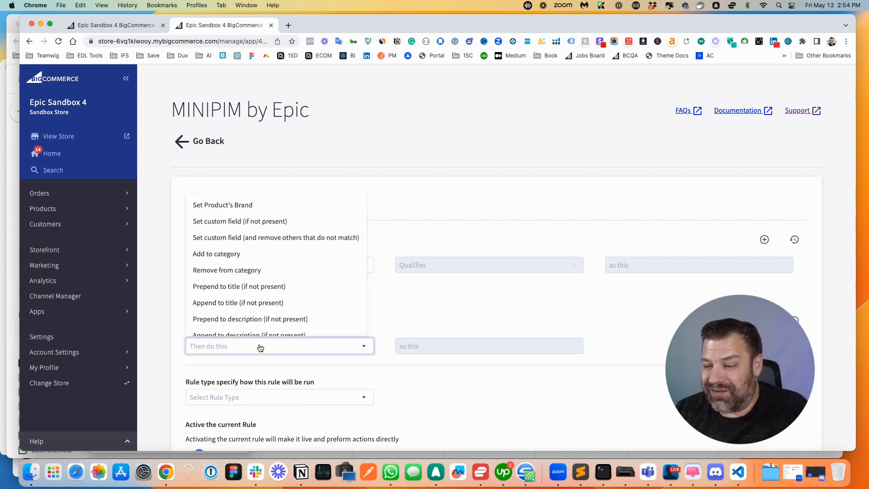
scroll(302, 223, down, 1)
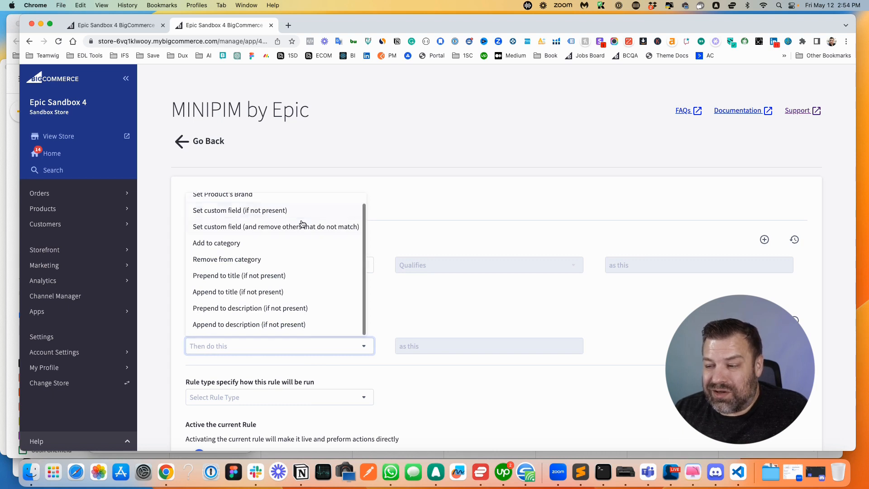
scroll(302, 223, up, 1)
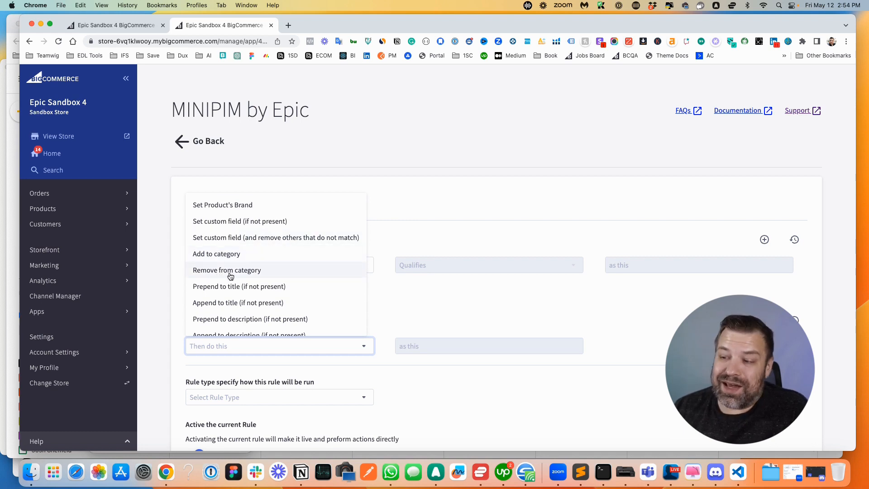
scroll(273, 287, down, 1)
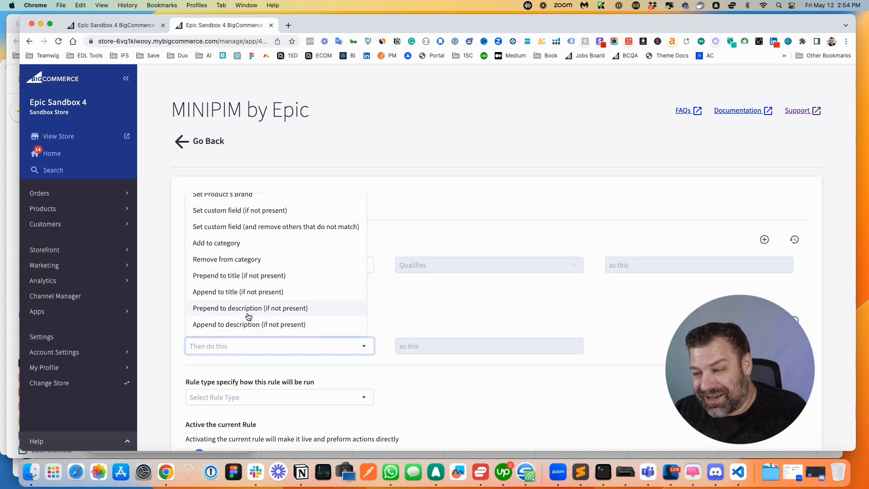
click(378, 309)
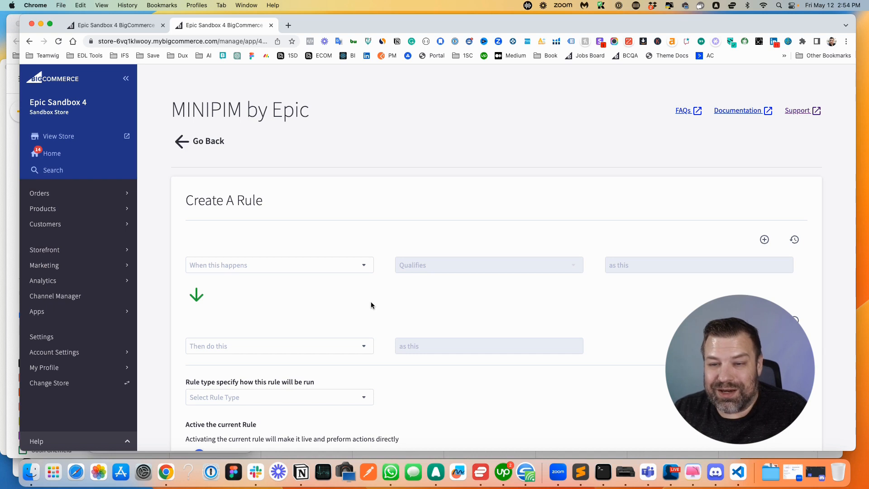
Step: Leave the new rule unsaved, view the rule log once more, and return to the rules list
click(184, 142)
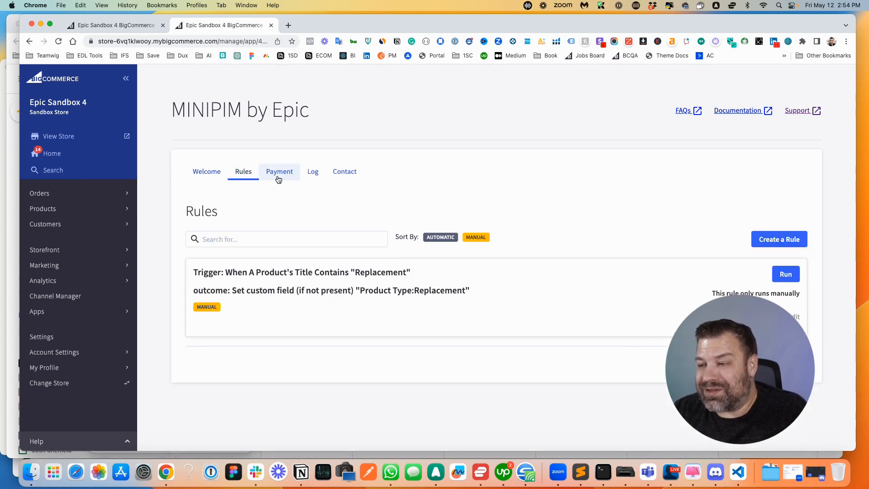
click(315, 173)
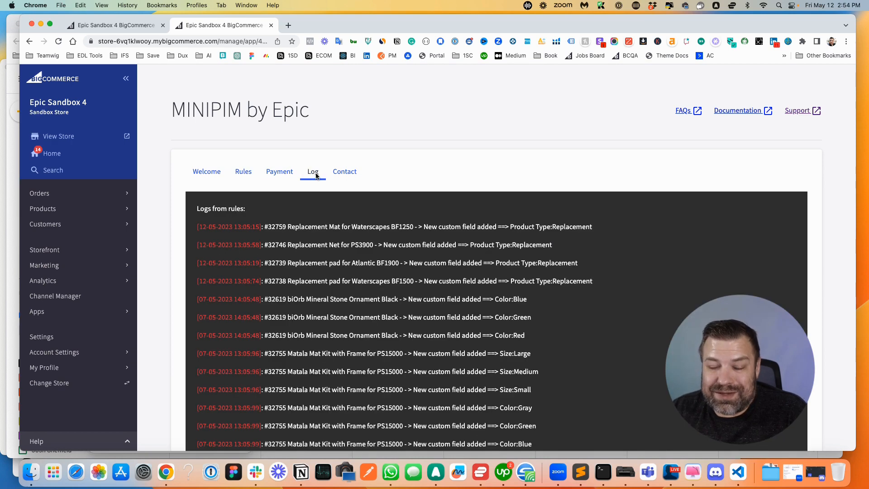
click(243, 175)
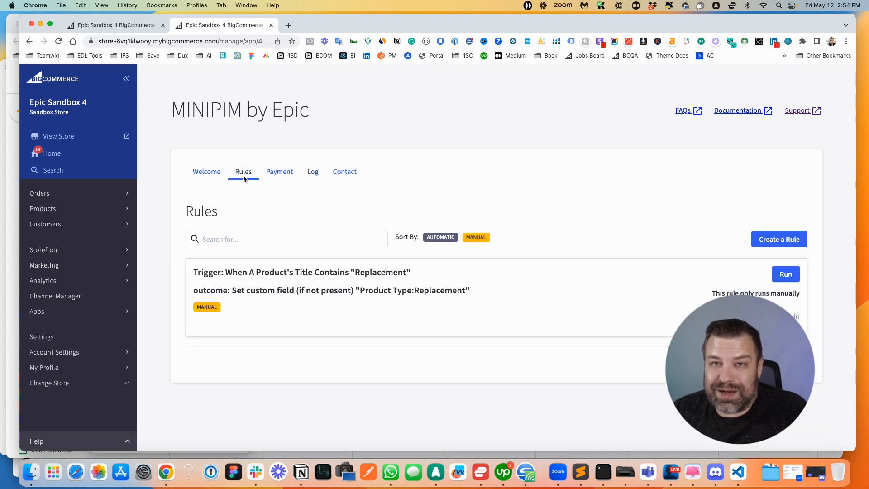